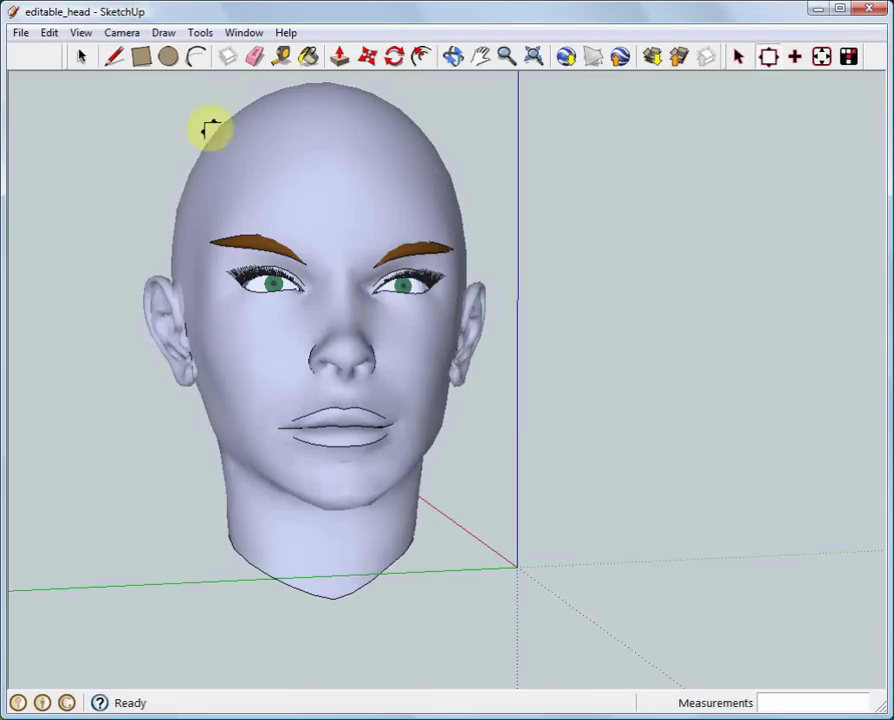
Turn on Color by Layer in the modeling settings of the current style
left_click(244, 33)
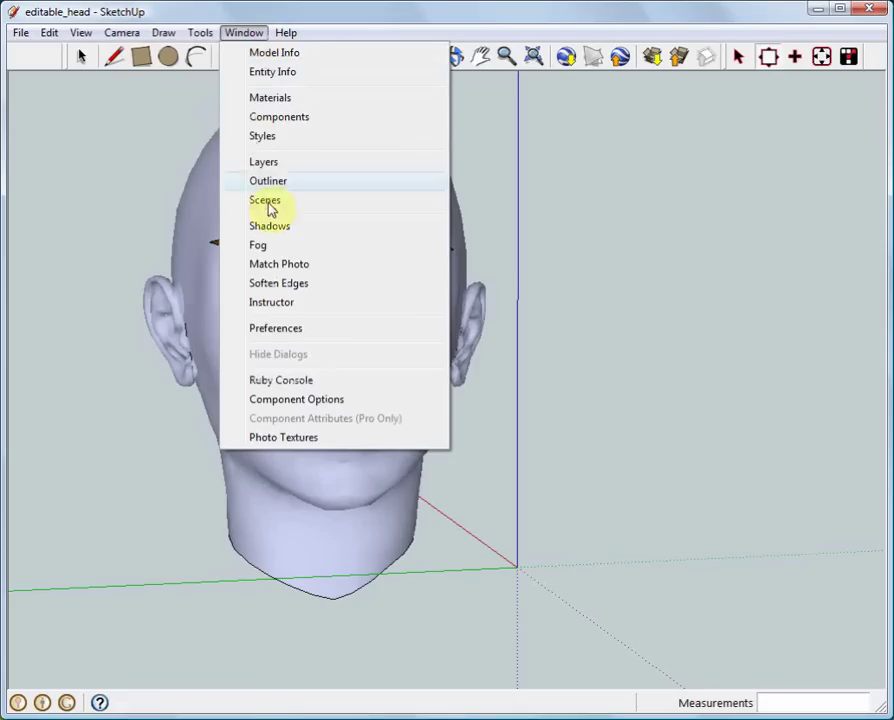
left_click(264, 136)
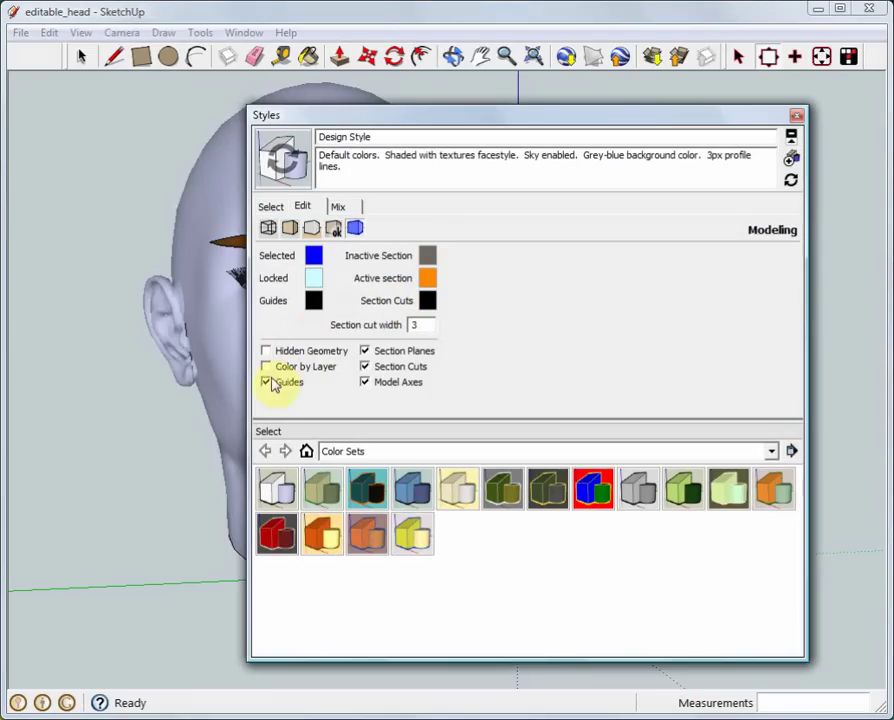
left_click(267, 367)
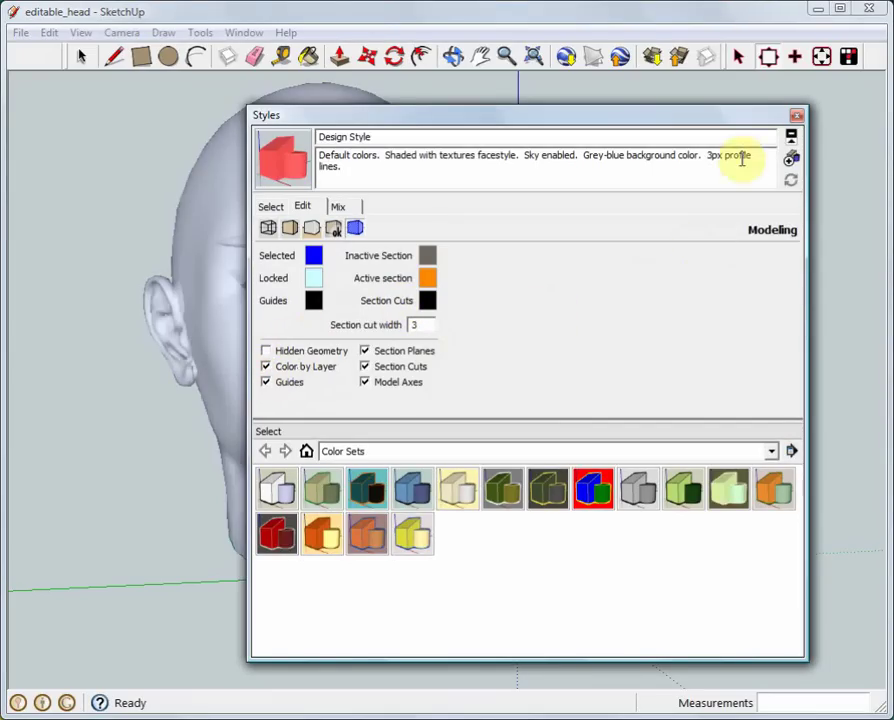
left_click(796, 116)
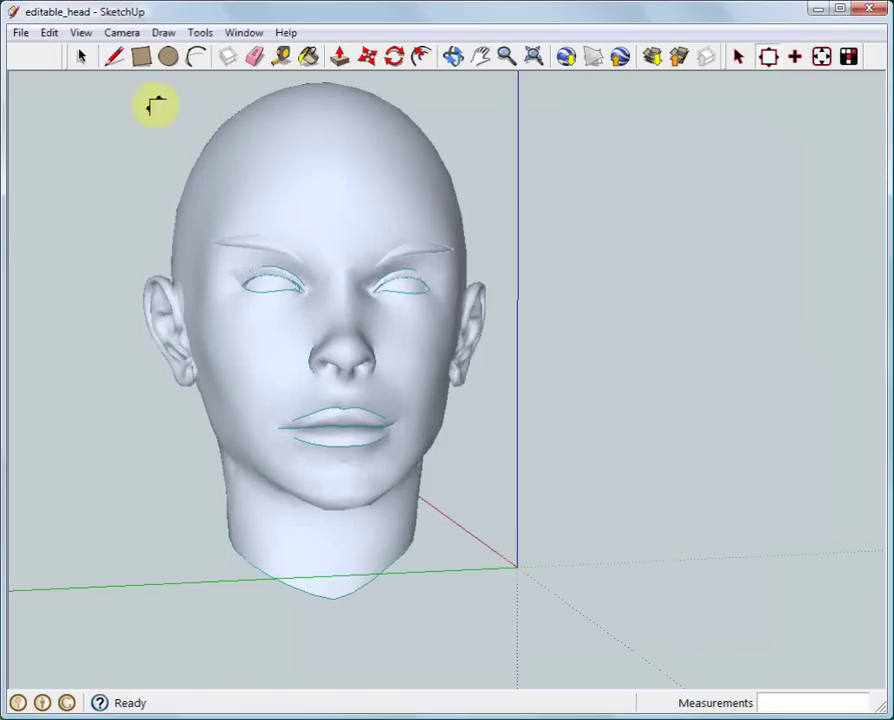
Display the hidden geometry and examine the head's mesh edge lines from both sides
left_click(81, 33)
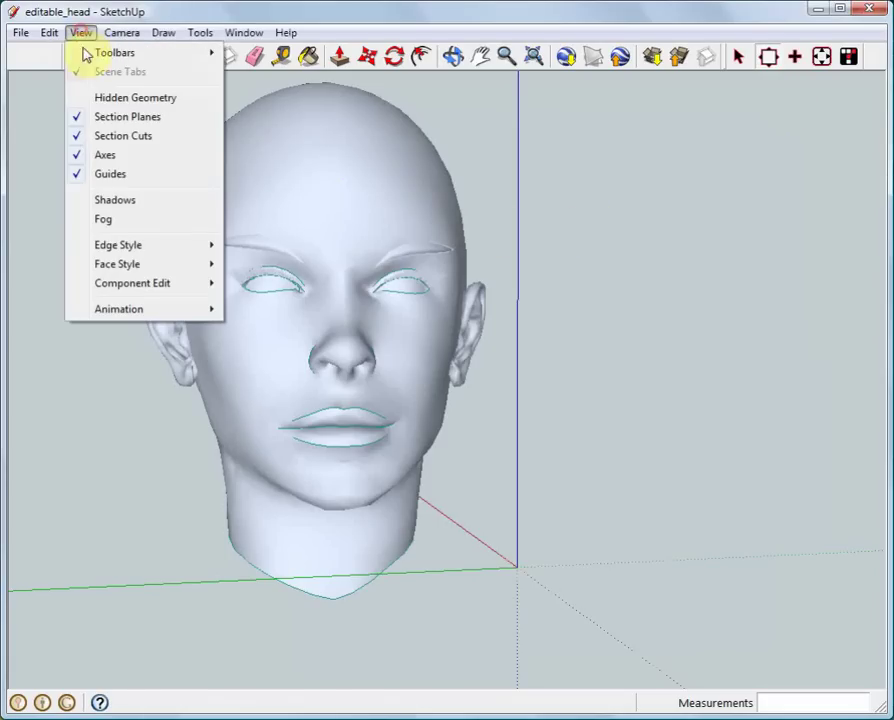
left_click(97, 100)
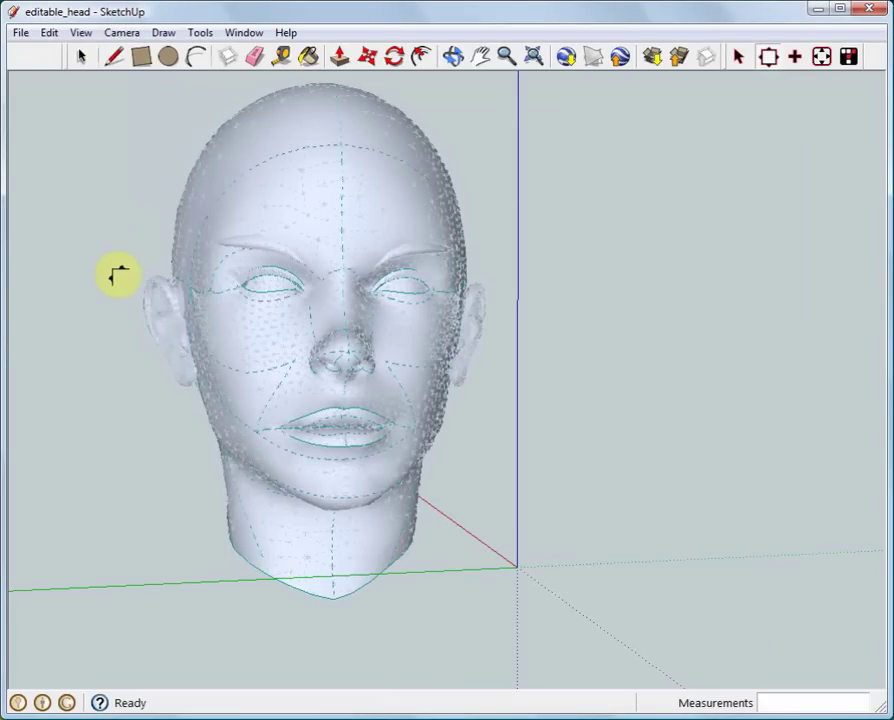
middle_click_drag(118, 276, 216, 352)
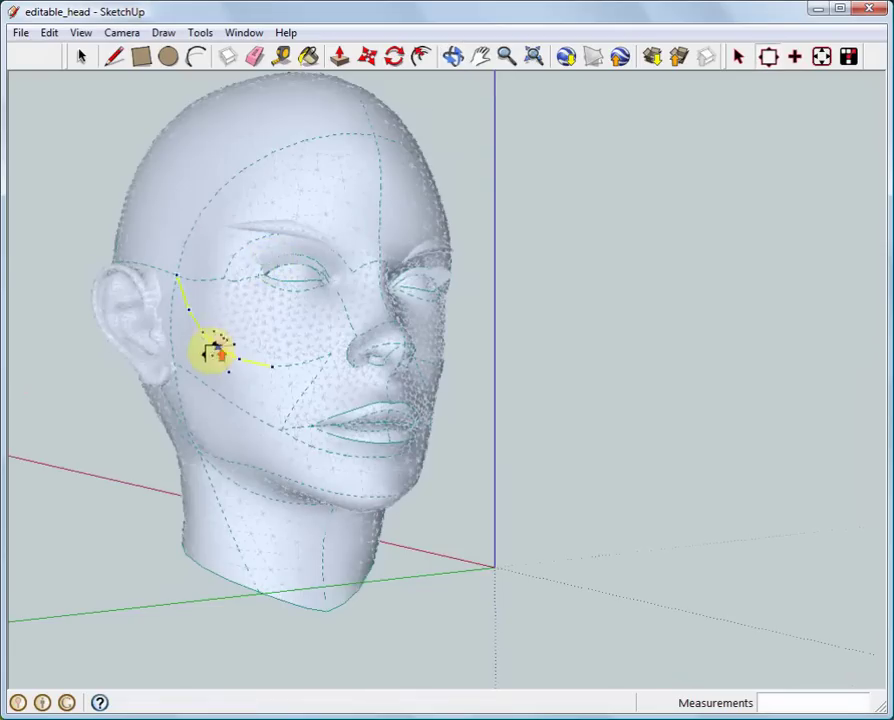
scroll(220, 351, "up", 3)
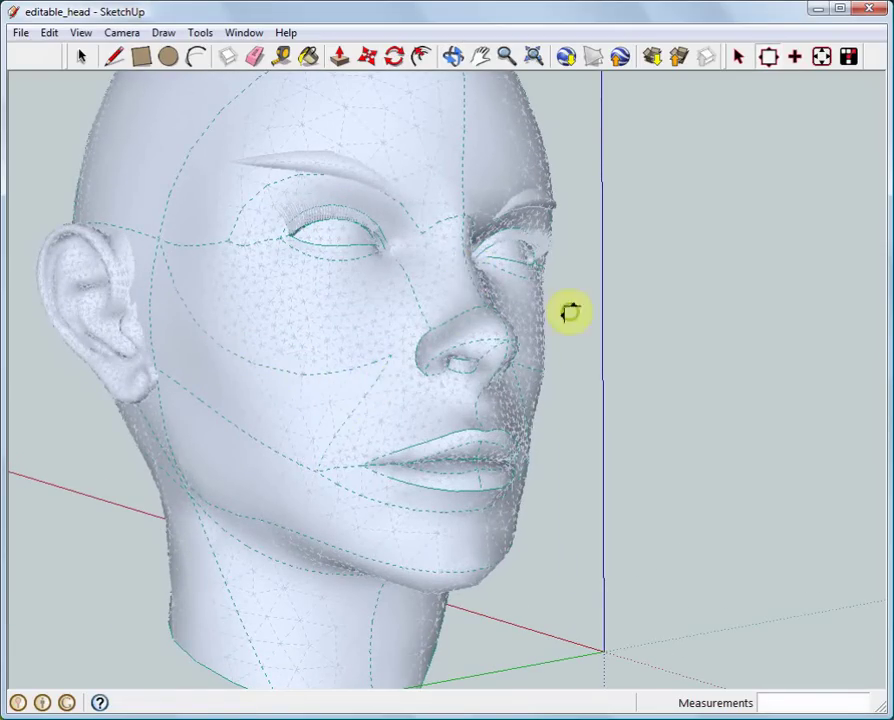
middle_click_drag(570, 313, 366, 310)
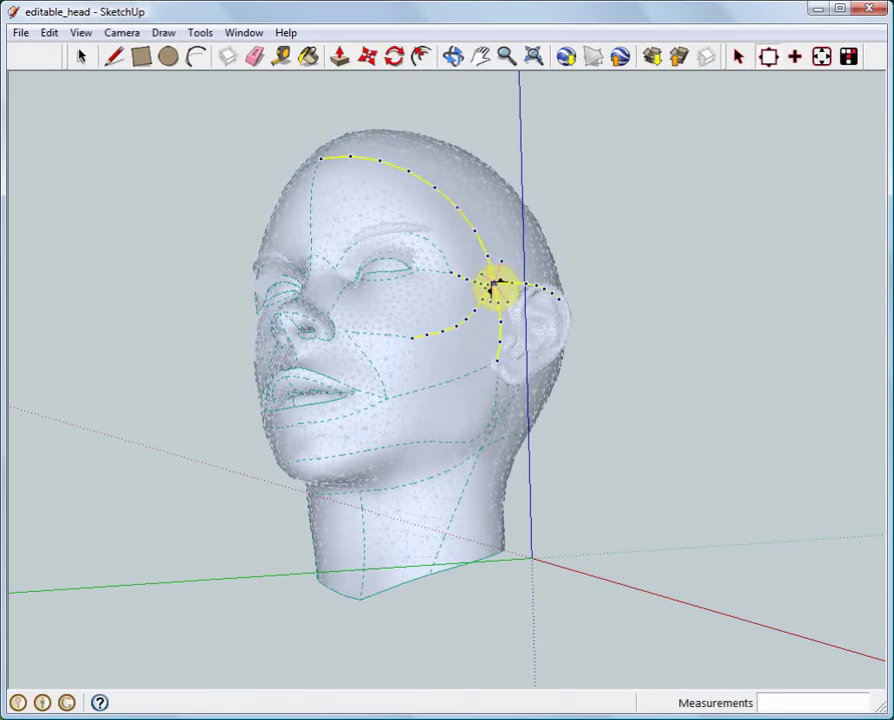
middle_click_drag(470, 373, 678, 472)
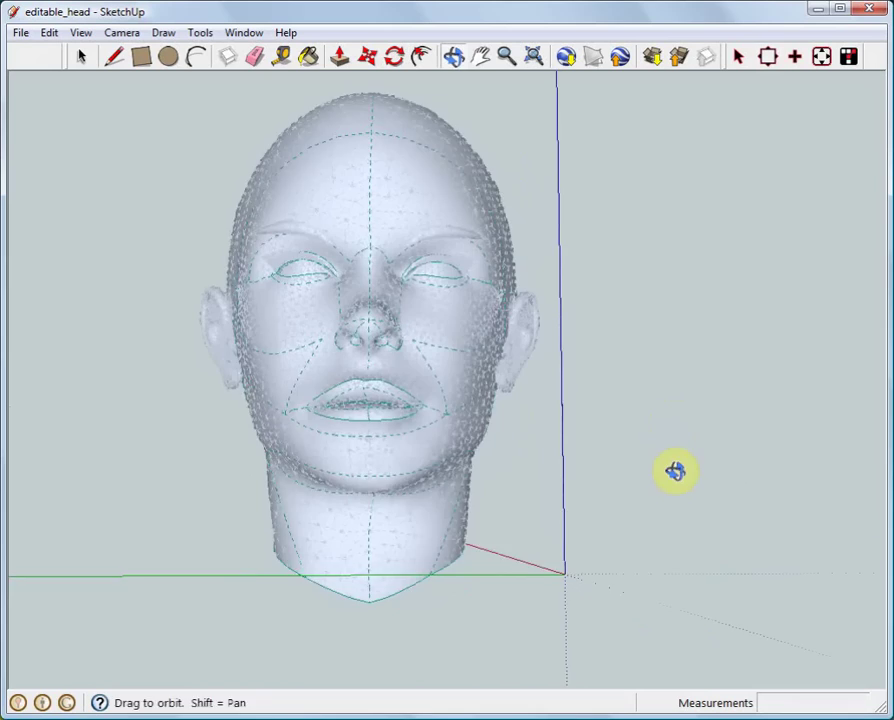
Adjust the vertex on the jawline near one corner of the jaw, seen from below the chin
scroll(400, 378, "up", 3)
mouse_move(406, 372)
middle_mouse_down()
mouse_move(418, 390)
mouse_move(398, 386)
mouse_move(352, 454)
mouse_move(428, 470)
mouse_move(629, 454)
mouse_move(132, 384)
mouse_move(654, 440)
mouse_move(338, 462)
mouse_move(521, 471)
mouse_move(814, 506)
mouse_move(734, 425)
mouse_move(820, 452)
mouse_move(650, 498)
mouse_move(656, 436)
mouse_move(624, 412)
mouse_move(170, 502)
mouse_move(369, 373)
mouse_move(302, 383)
mouse_move(198, 426)
mouse_move(56, 430)
mouse_move(226, 444)
middle_mouse_up()
scroll(353, 462, "down", 2)
scroll(348, 468, "up", 2)
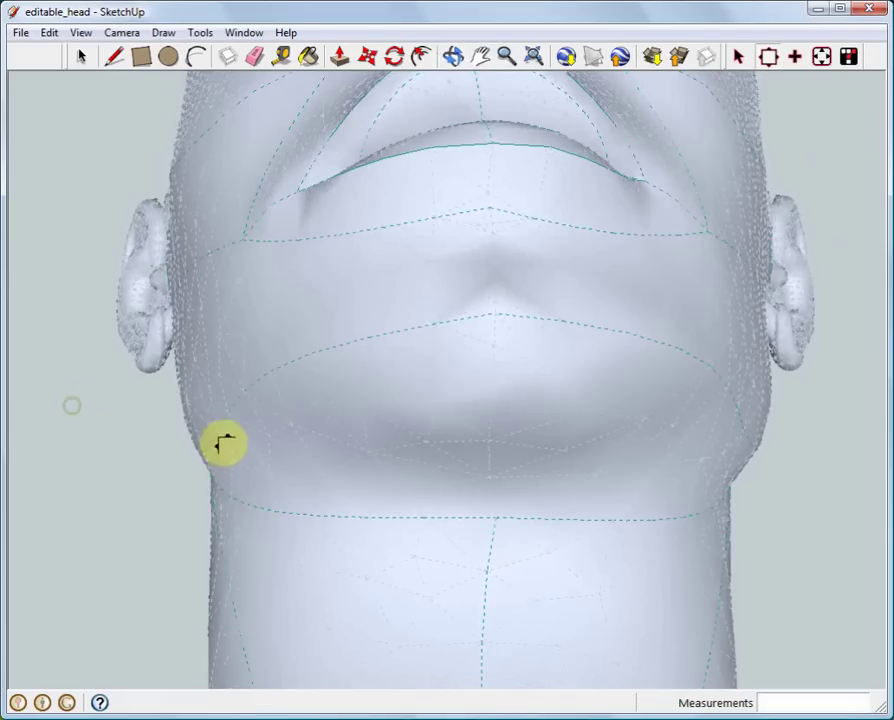
key("Escape")
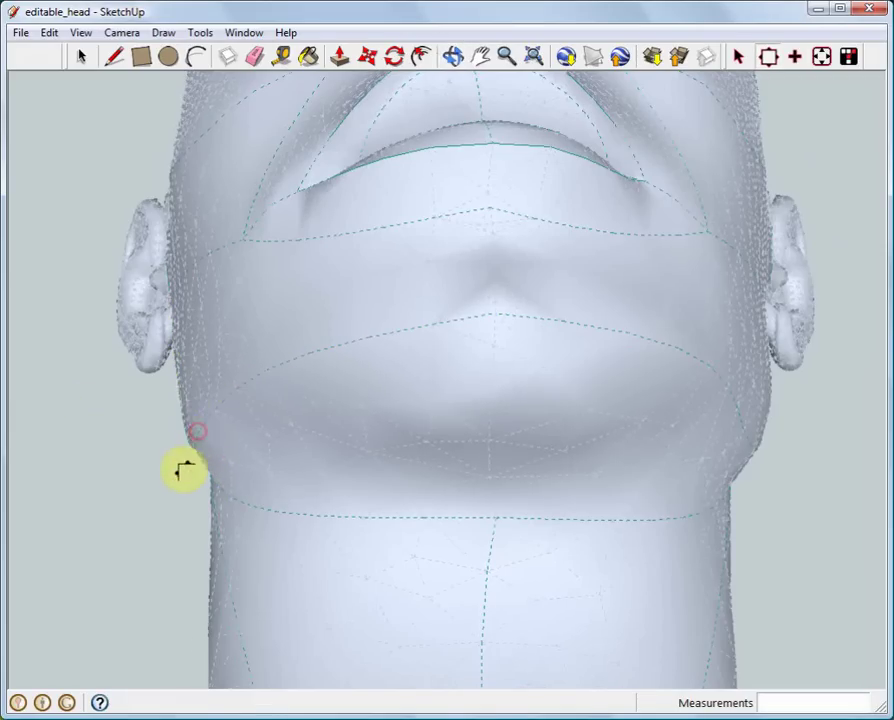
left_click(230, 397)
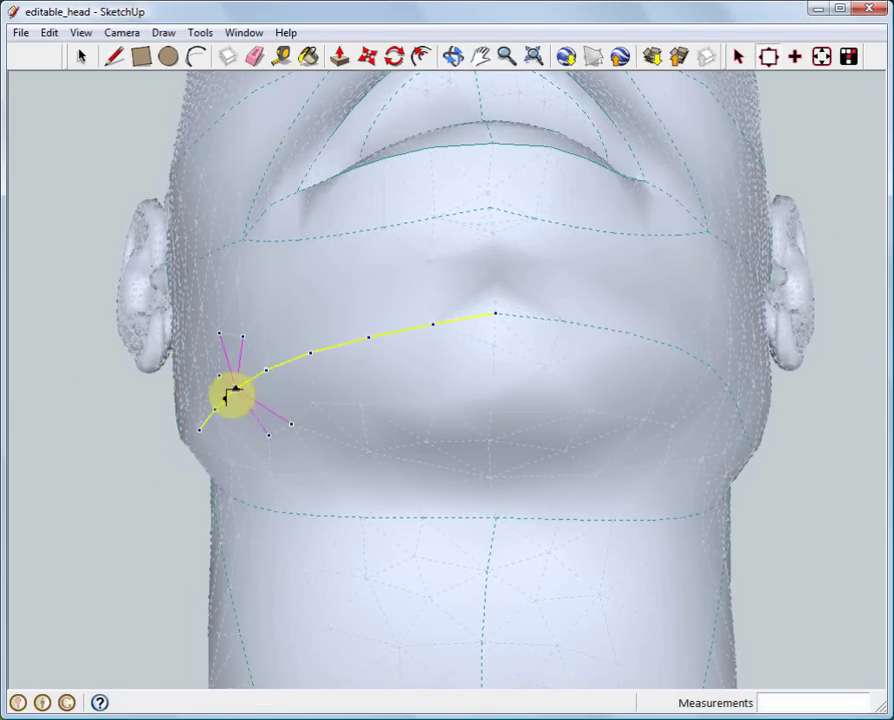
Pull the jawline vertices below the other ear outward and adjust the opposite jaw corner to match
middle_click_drag(224, 391, 319, 321)
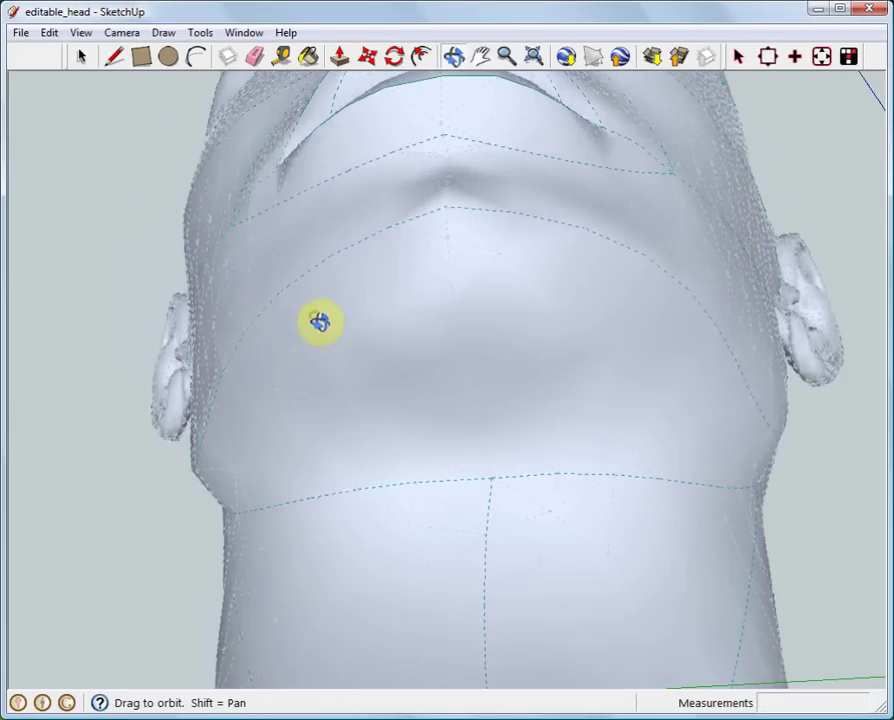
middle_click_drag(629, 413, 707, 357)
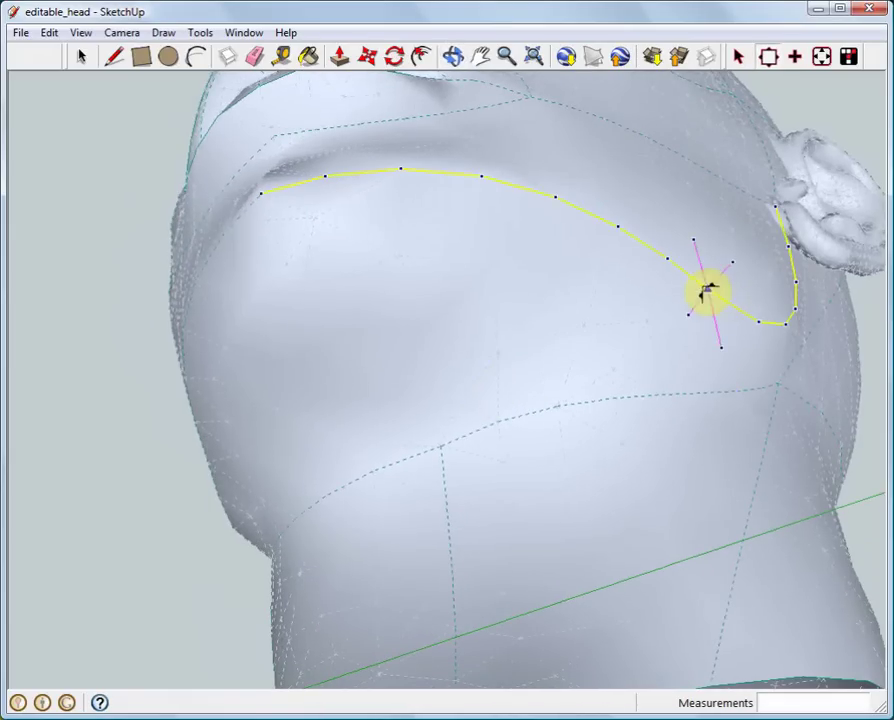
double_click(731, 289)
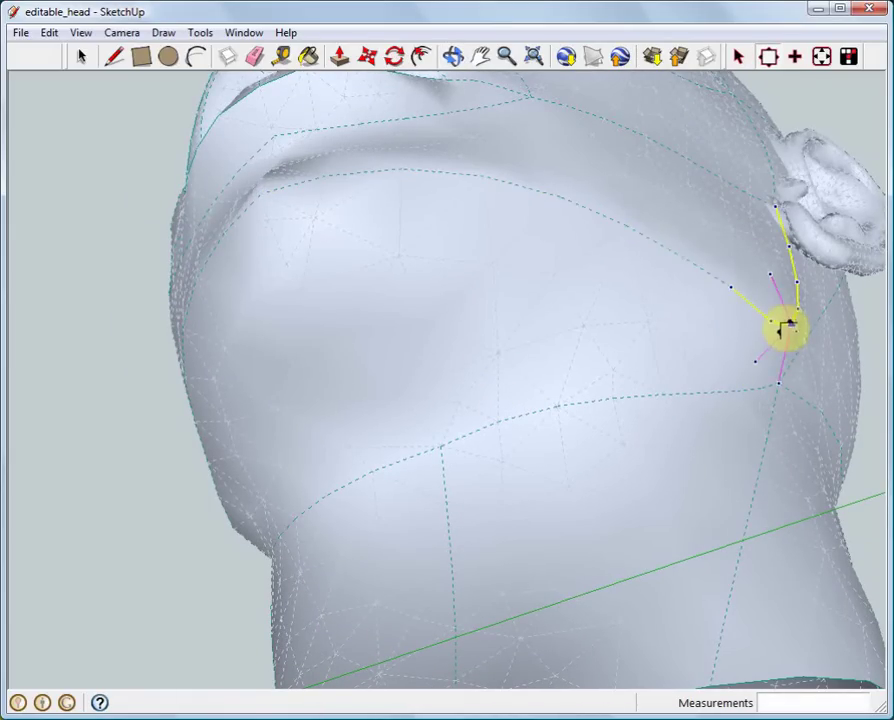
left_click(801, 305)
left_click(794, 317)
left_click(778, 316)
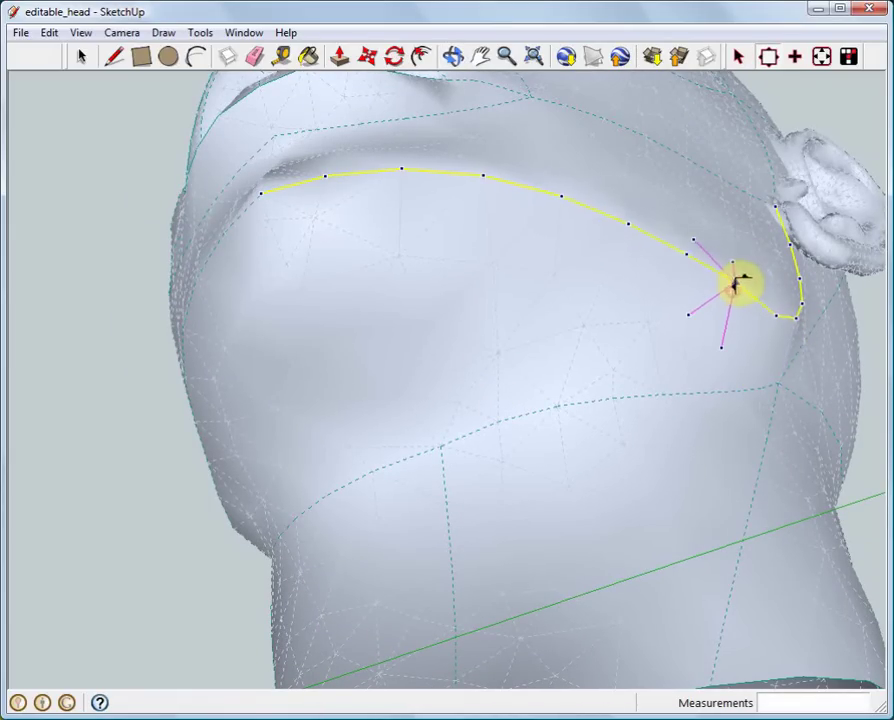
mouse_move(639, 286)
middle_mouse_down()
mouse_move(659, 297)
mouse_move(731, 262)
mouse_move(706, 234)
middle_mouse_up()
left_click(340, 374)
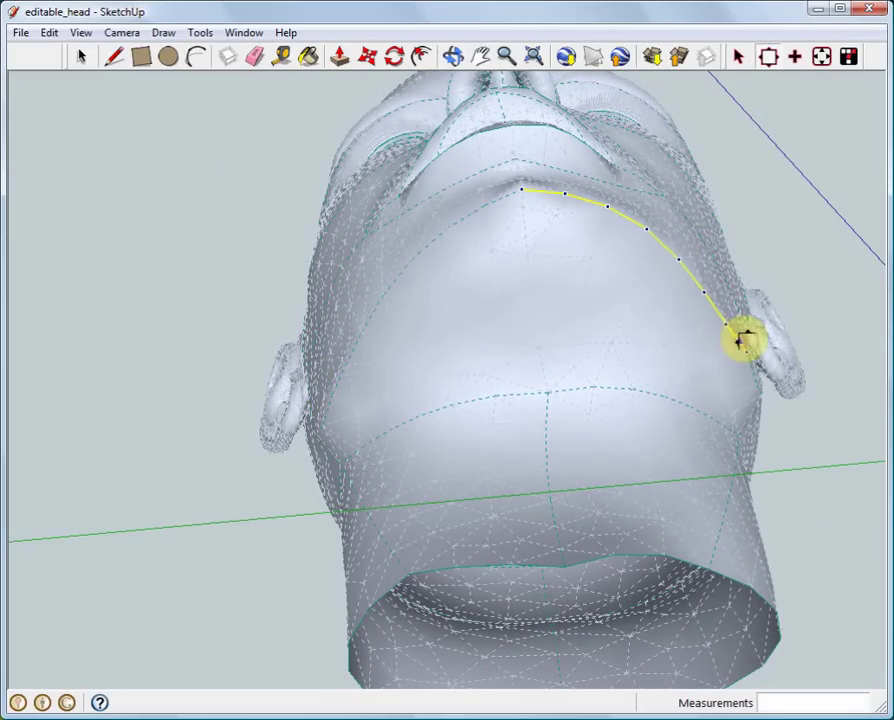
Adjust the lower cheek vertices between the mouth corners and earlobes on both sides of the face
middle_click_drag(748, 338, 699, 409)
scroll(697, 405, "up", 3)
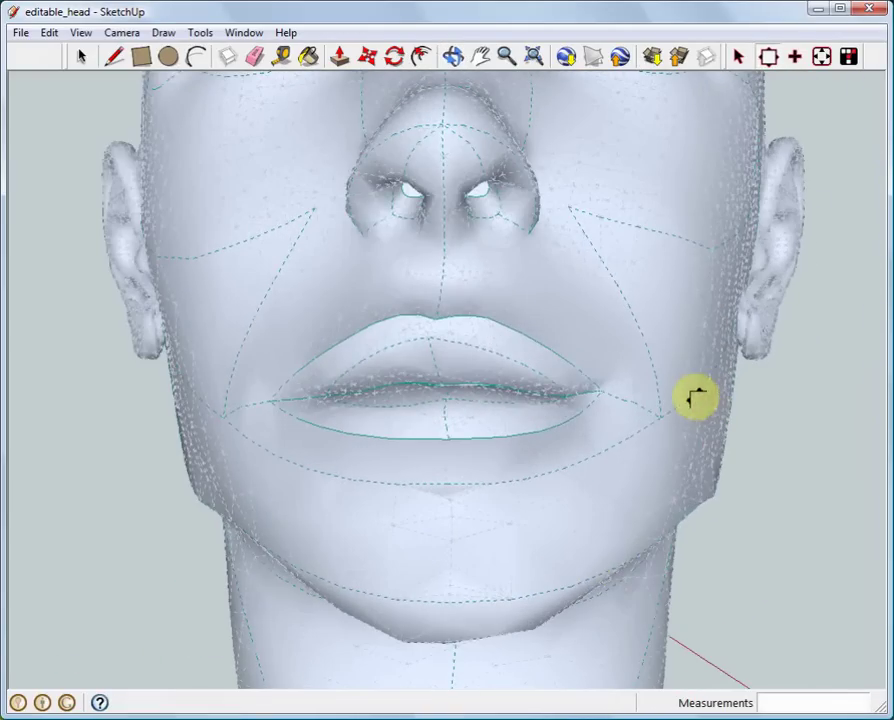
left_click(662, 418)
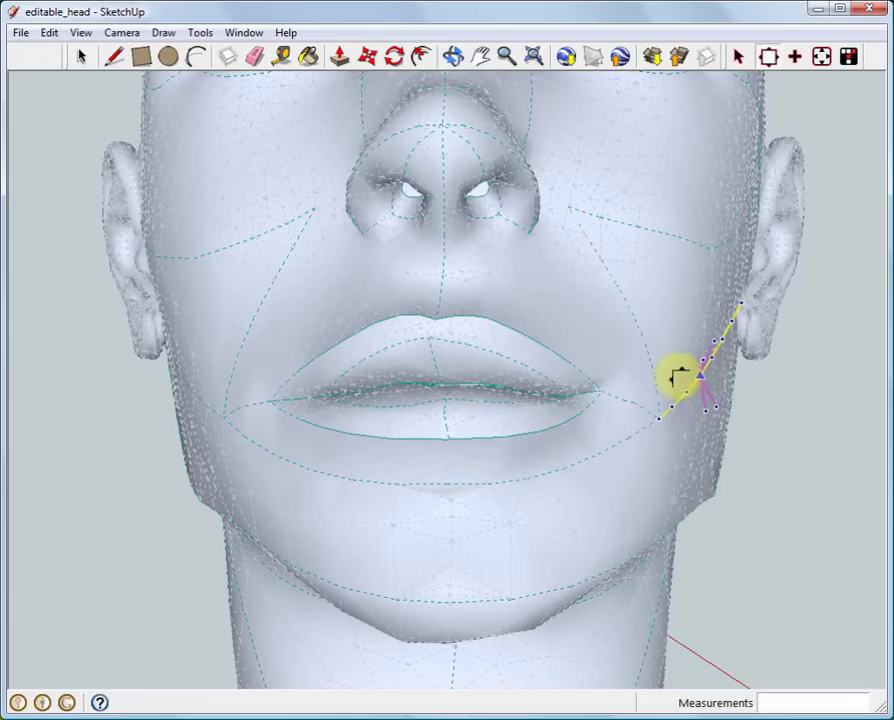
middle_click_drag(186, 456, 180, 390)
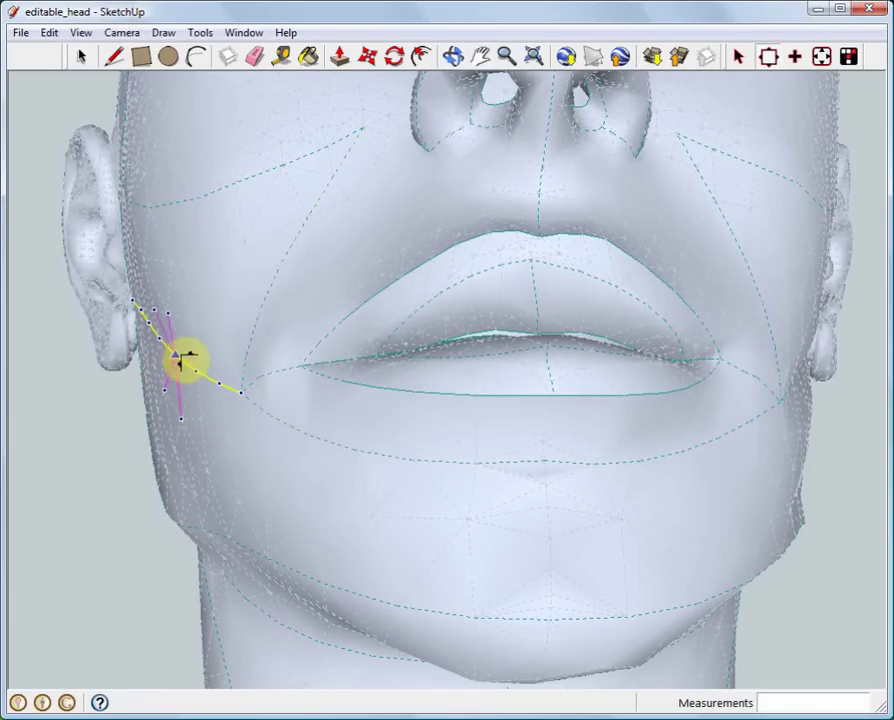
Adjust the vertex on the nose bridge profile just above the nose tip
middle_click_drag(206, 362, 570, 420)
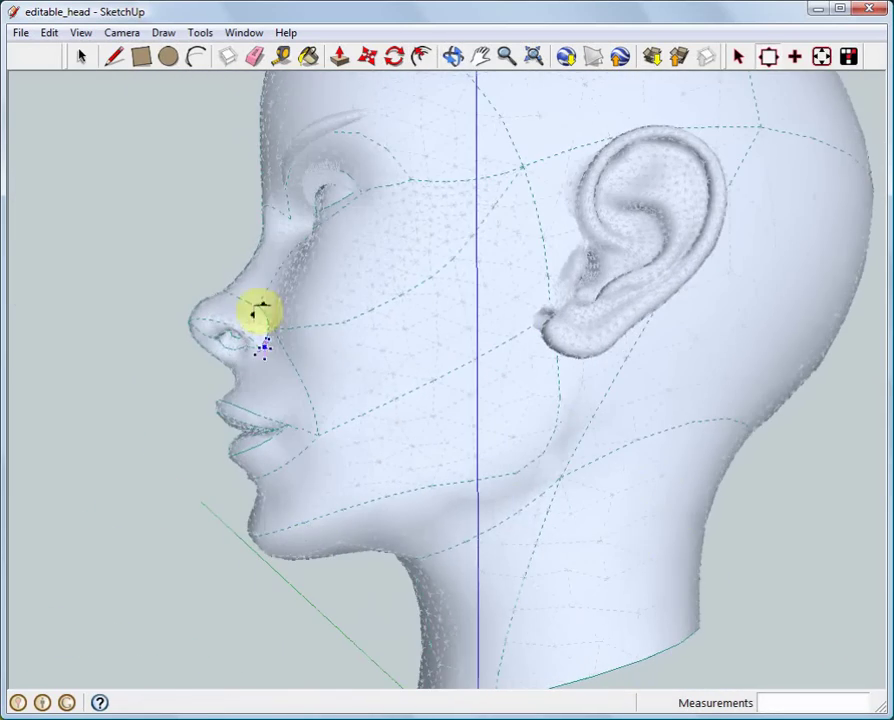
scroll(260, 315, "up", 8)
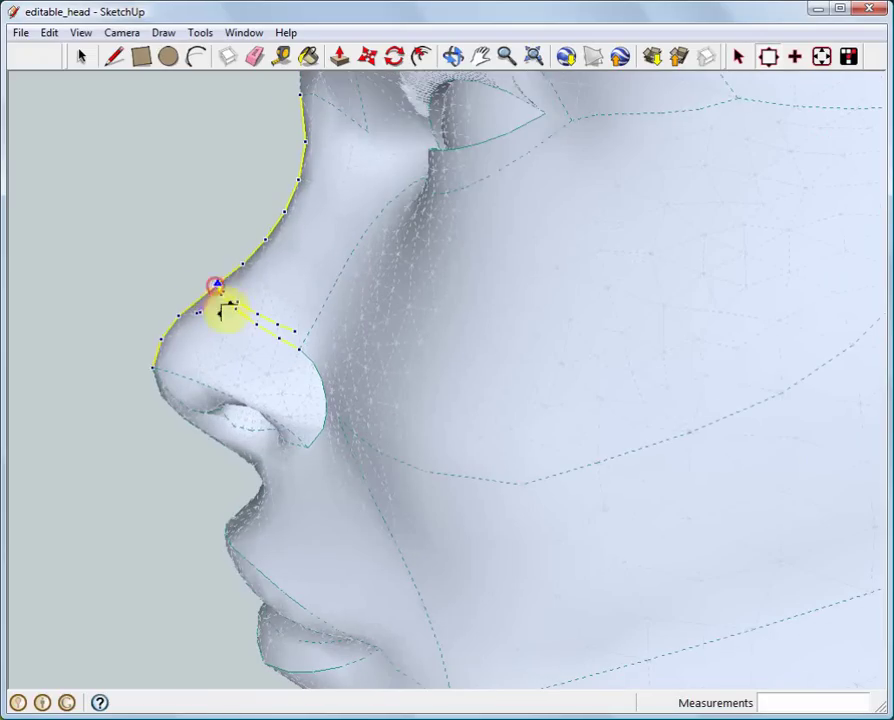
middle_click_drag(226, 312, 264, 354)
scroll(285, 366, "down", 4)
Select the lower-face mesh from the nose bridge down to the upper neck for vertex editing
left_click(81, 58)
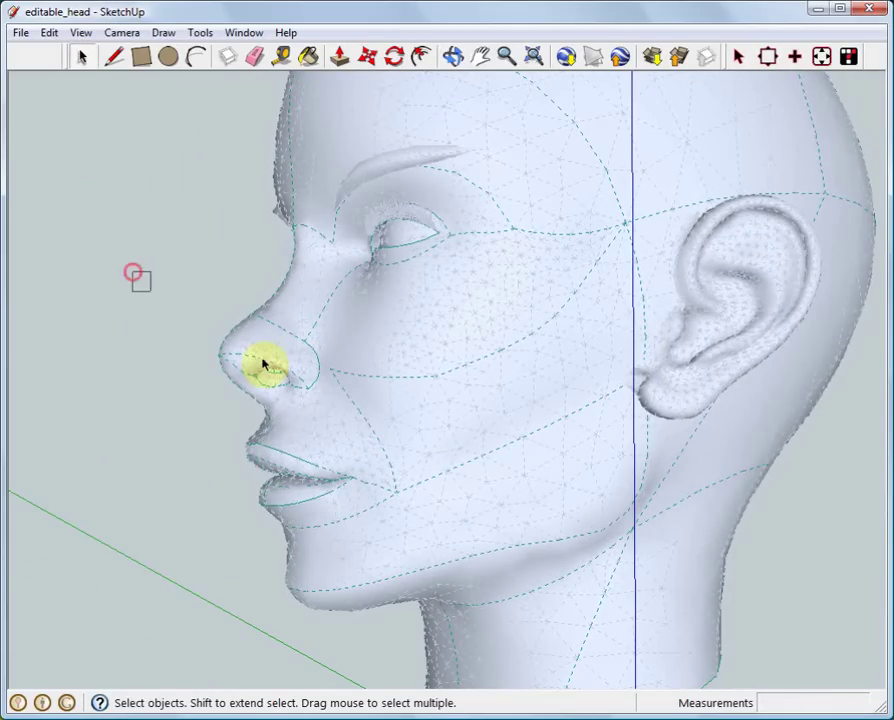
left_click_drag(133, 273, 671, 622)
left_click(768, 57)
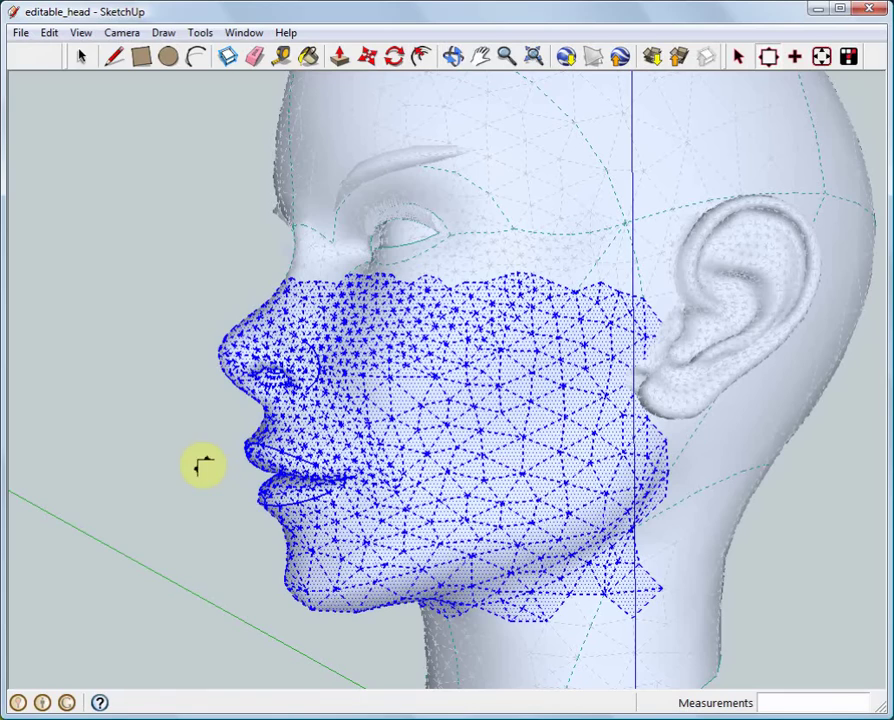
Adjust the cheek vertex just outside the corner of the mouth
middle_click_drag(190, 430, 630, 440)
scroll(590, 500, "up", 5)
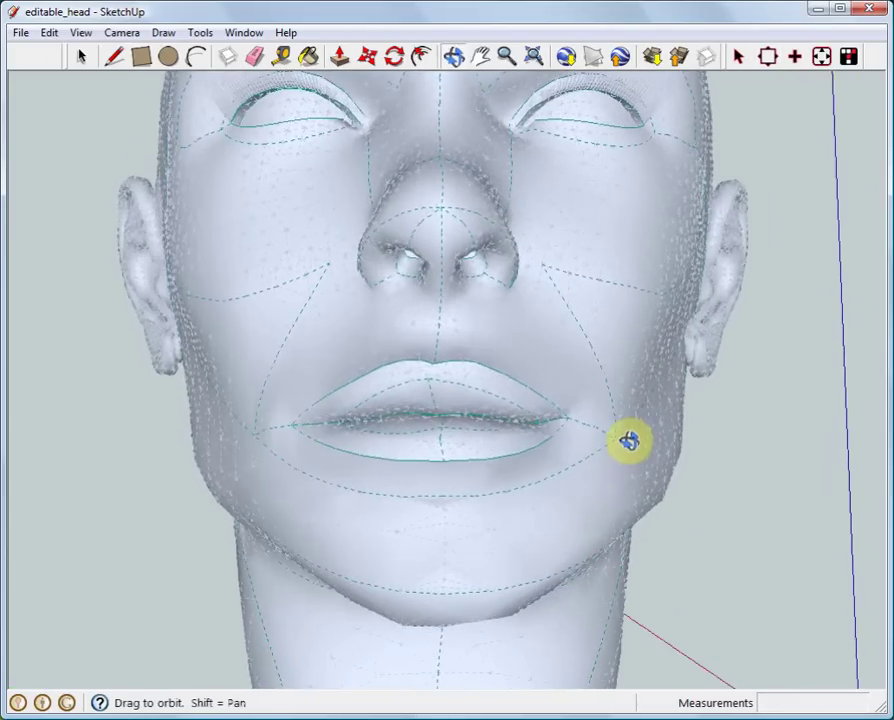
scroll(580, 434, "up", 2)
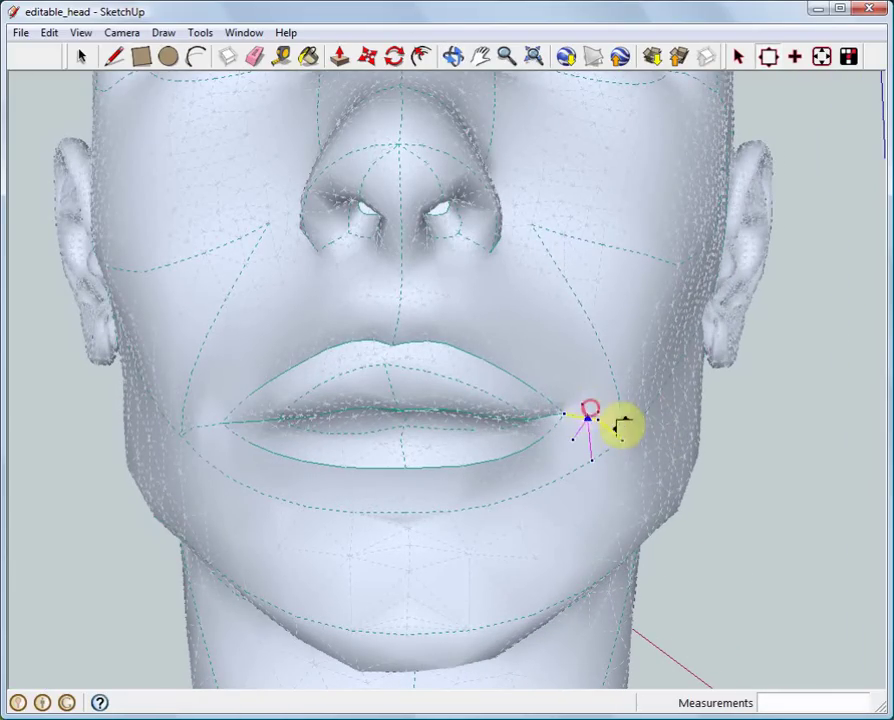
left_click(622, 438)
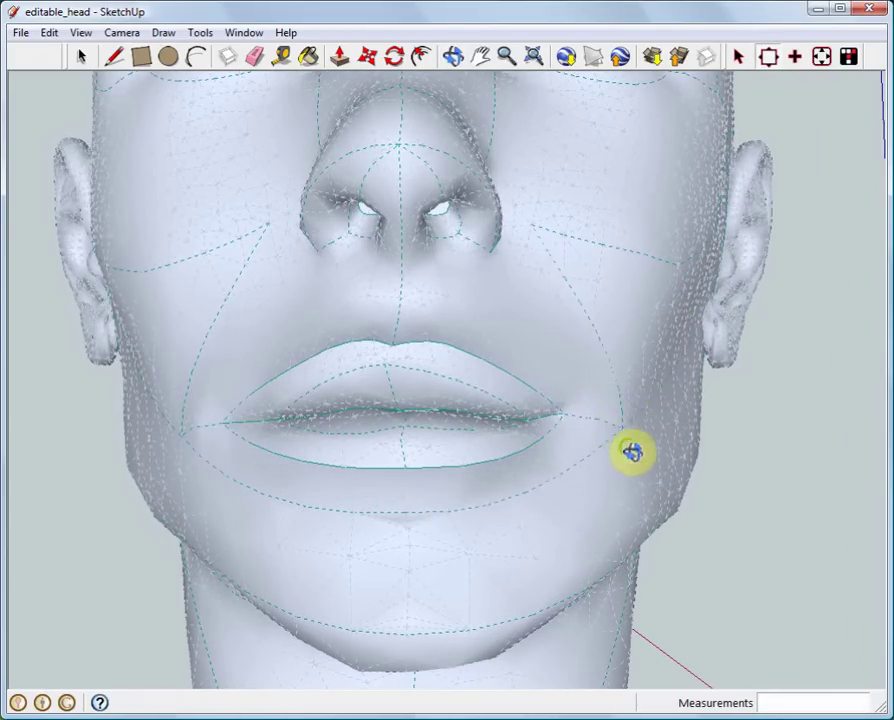
Select the lower-face mesh from the nostrils down to just below the jaw for vertex editing
middle_click_drag(632, 456, 216, 430)
middle_click_drag(300, 400, 68, 88)
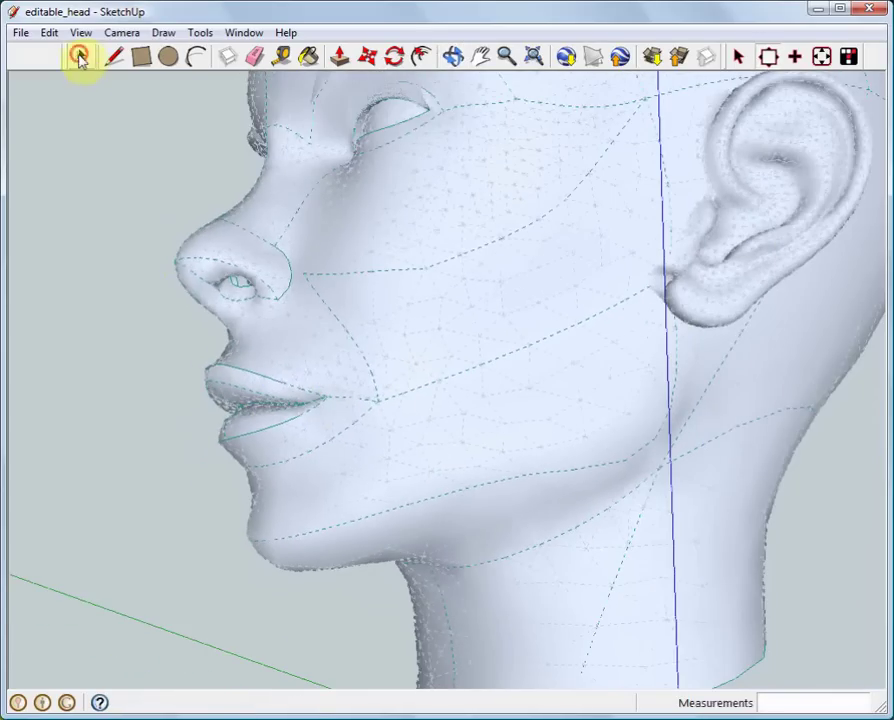
middle_click_drag(160, 300, 90, 286)
left_click_drag(94, 281, 713, 592)
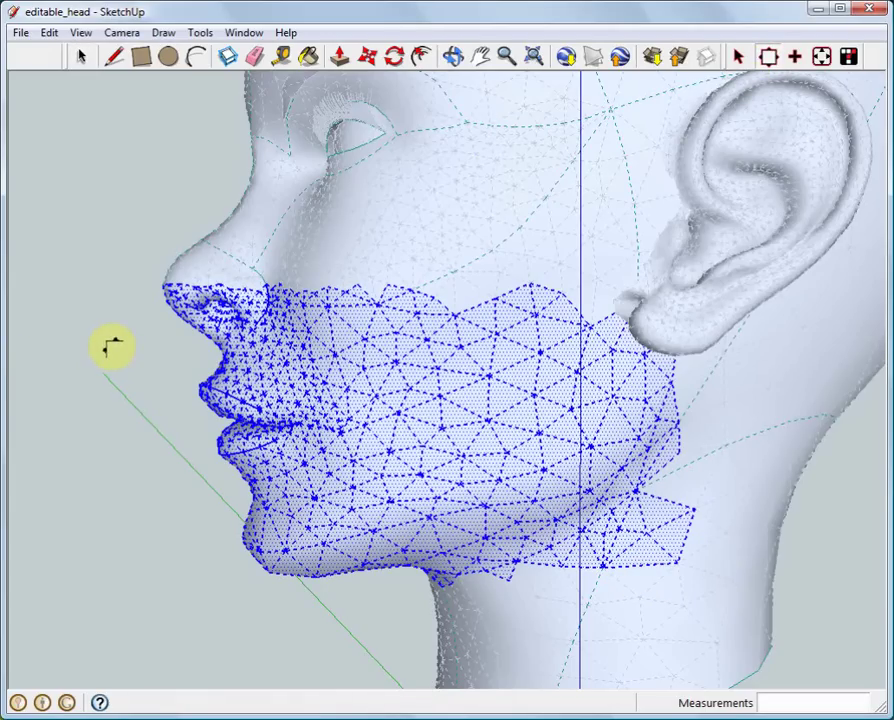
middle_click_drag(112, 347, 738, 437)
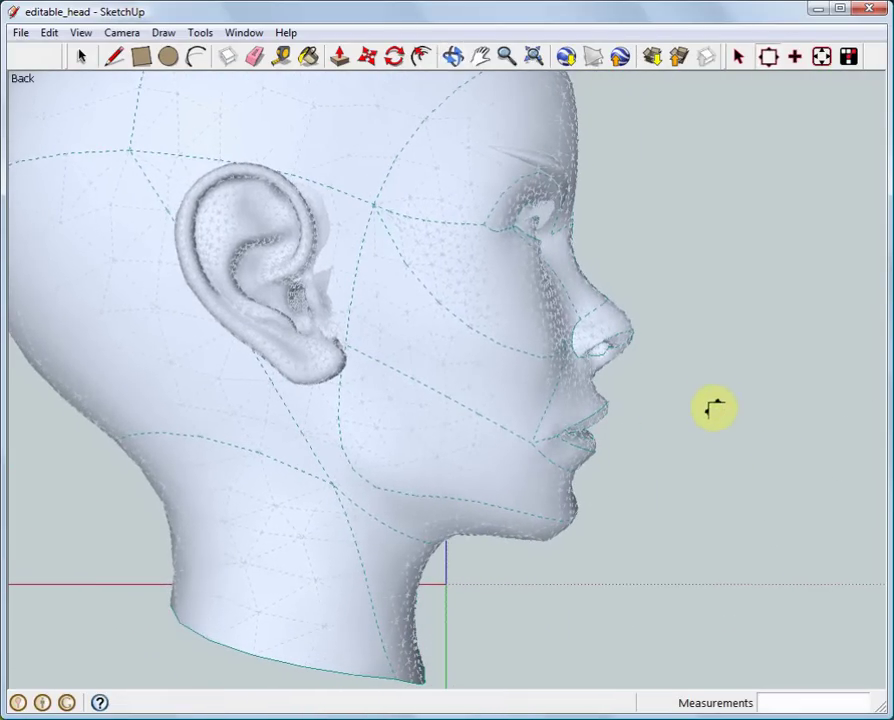
left_click_drag(596, 343, 537, 289)
Select the front lower-face mesh from the nose and cheek down to the chin
left_click(79, 57)
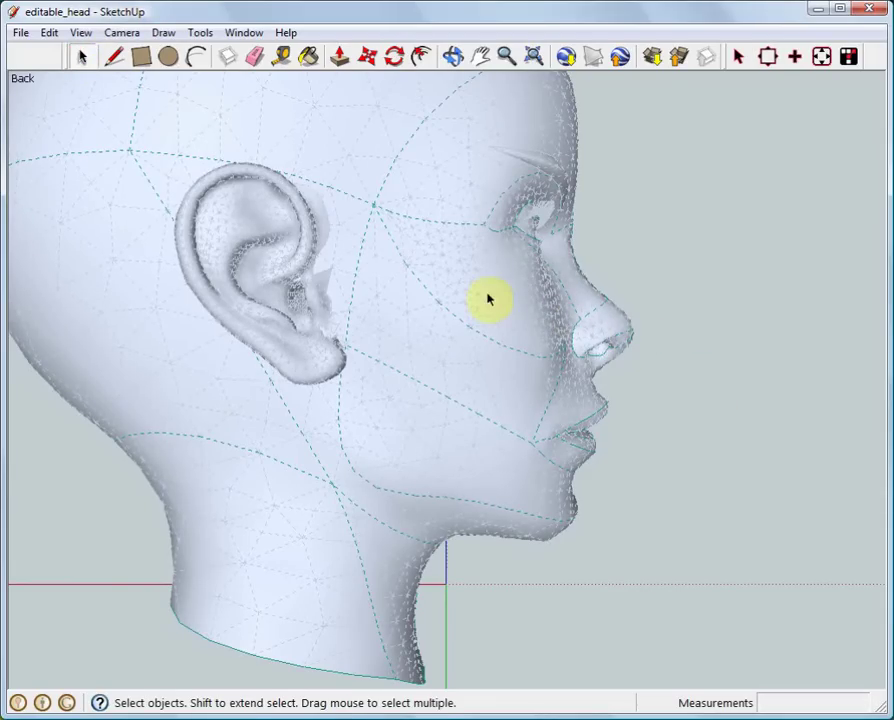
left_click_drag(481, 279, 718, 580)
middle_click_drag(772, 512, 355, 470)
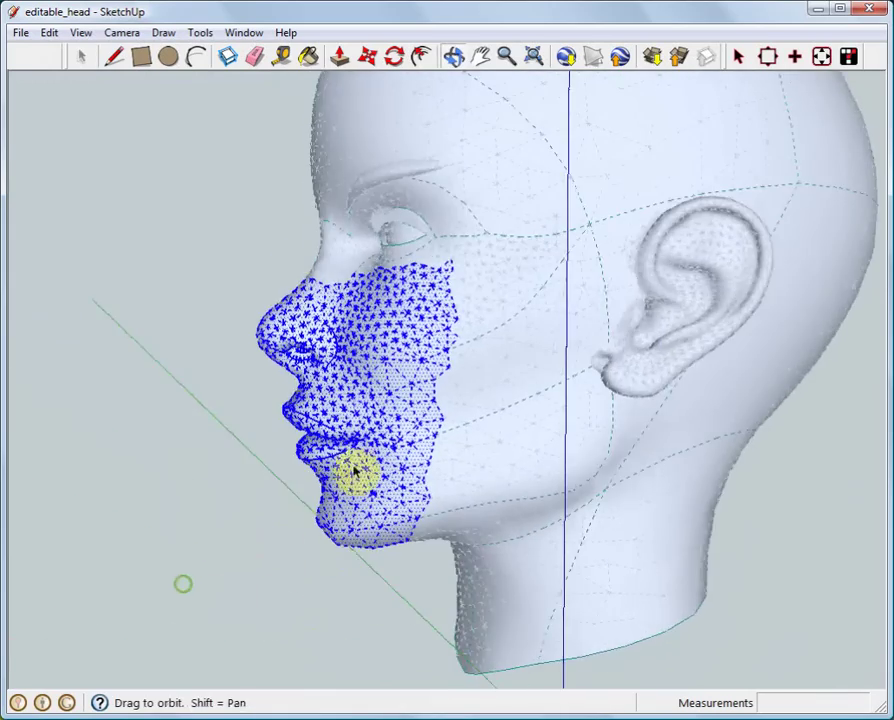
scroll(362, 320, "up", 3)
middle_click_drag(300, 320, 798, 517)
Rotate the selected lower-face mesh about 2.3 degrees around the chin so that the nose tilts forward
left_click(395, 57)
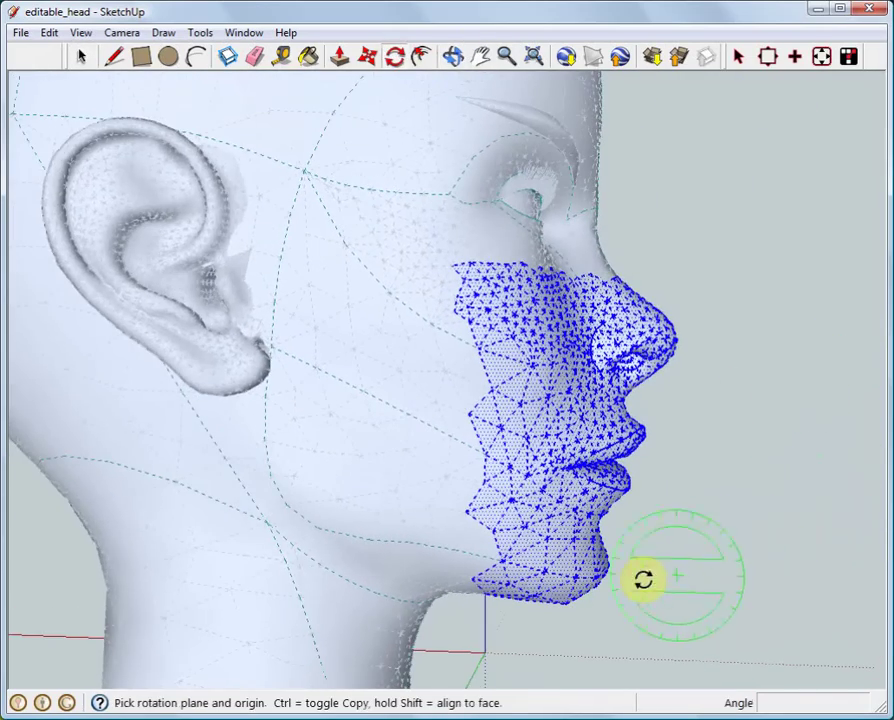
left_click(594, 578)
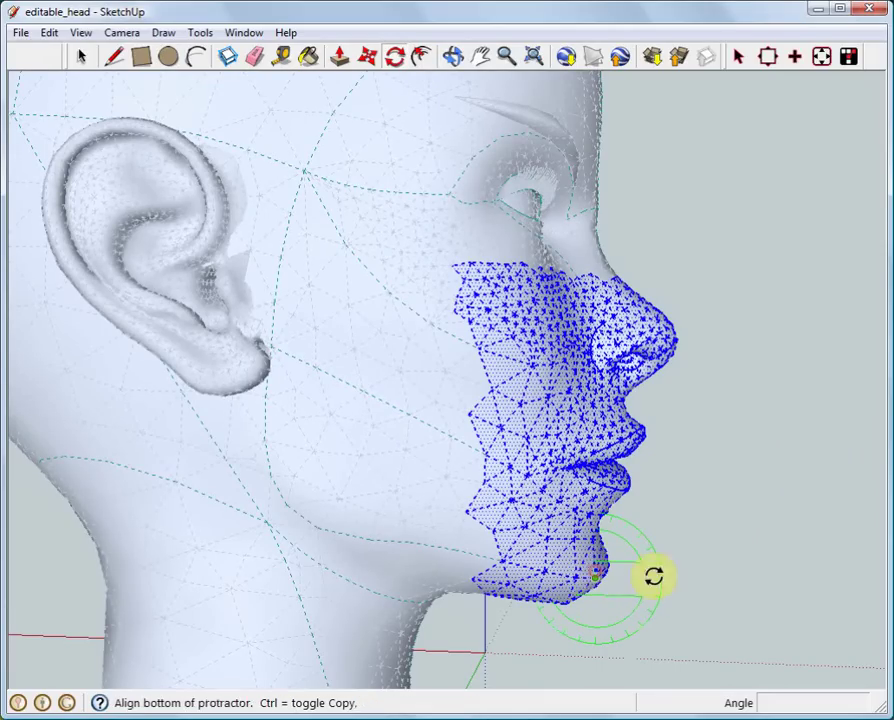
left_click(713, 572)
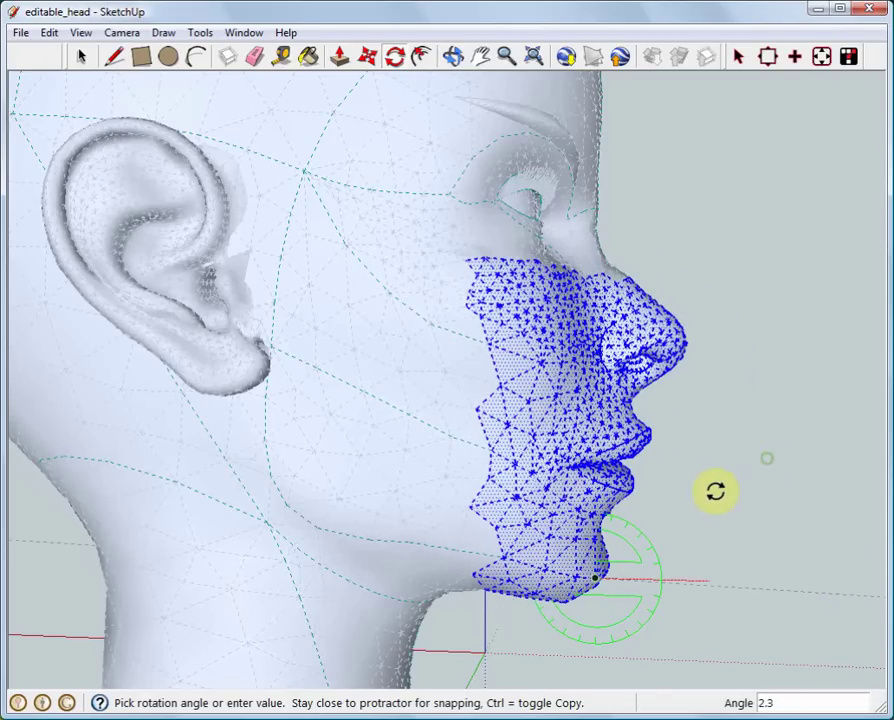
middle_click_drag(716, 492, 118, 484)
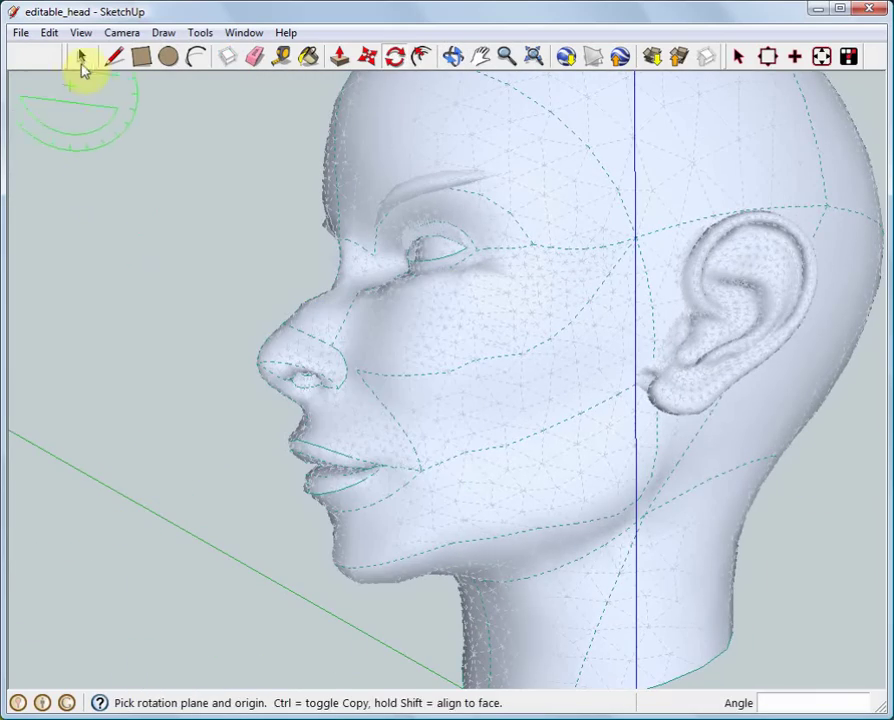
Select the face mesh from the eyes down to the upper neck and optimize it for vertex editing
left_click(82, 56)
left_click(156, 212)
left_click_drag(282, 288, 614, 634)
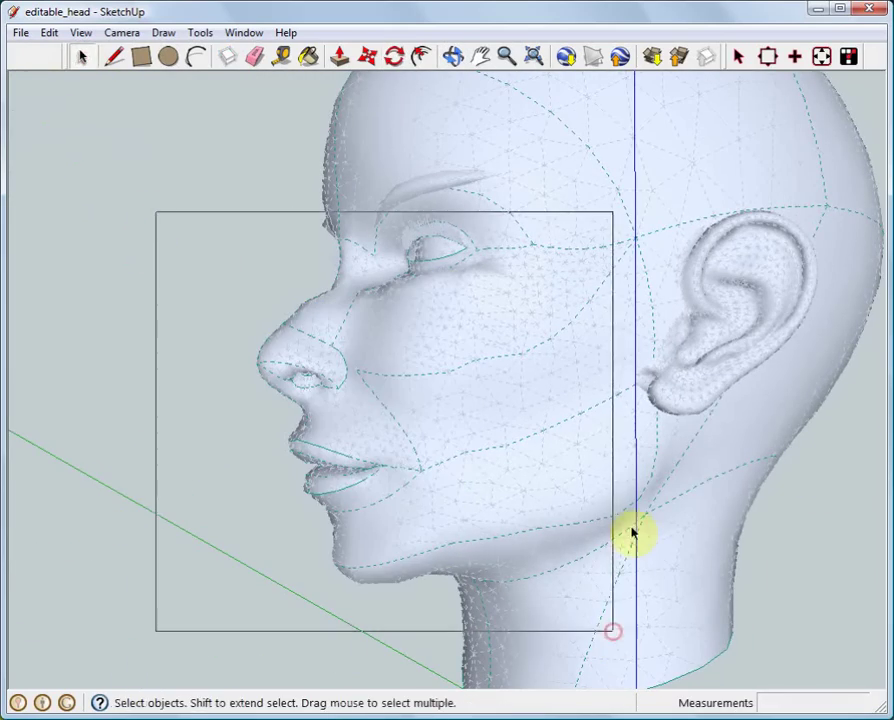
middle_click_drag(634, 536, 712, 155)
left_click(768, 56)
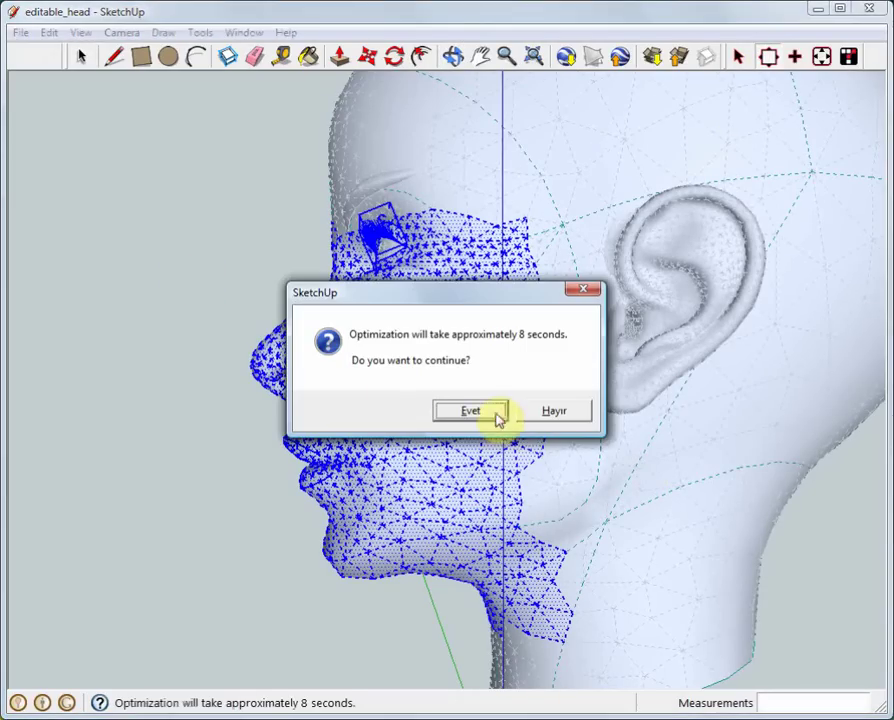
left_click(470, 411)
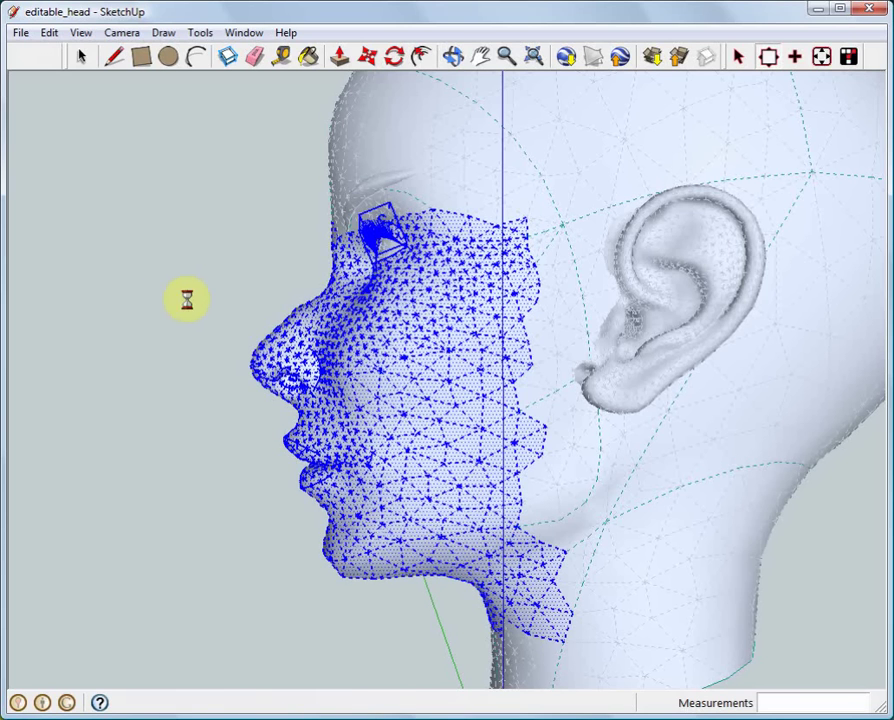
left_click(176, 288)
Examine the reshaped head from the side and from the front
middle_click_drag(172, 284, 120, 330)
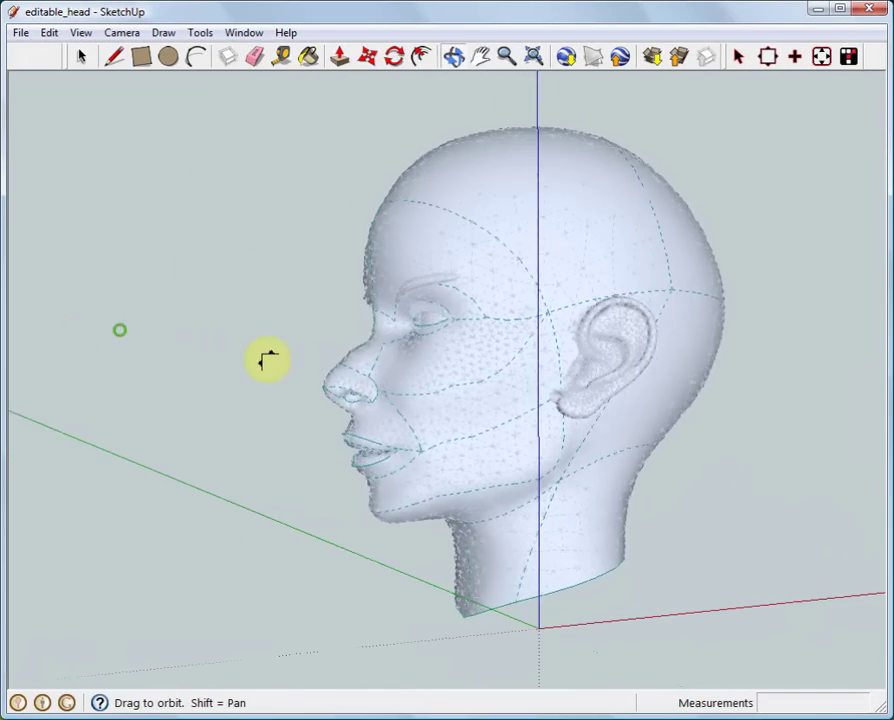
scroll(330, 358, "up", 4)
middle_click_drag(340, 370, 392, 387)
scroll(792, 450, "down", 3)
scroll(770, 360, "up", 3)
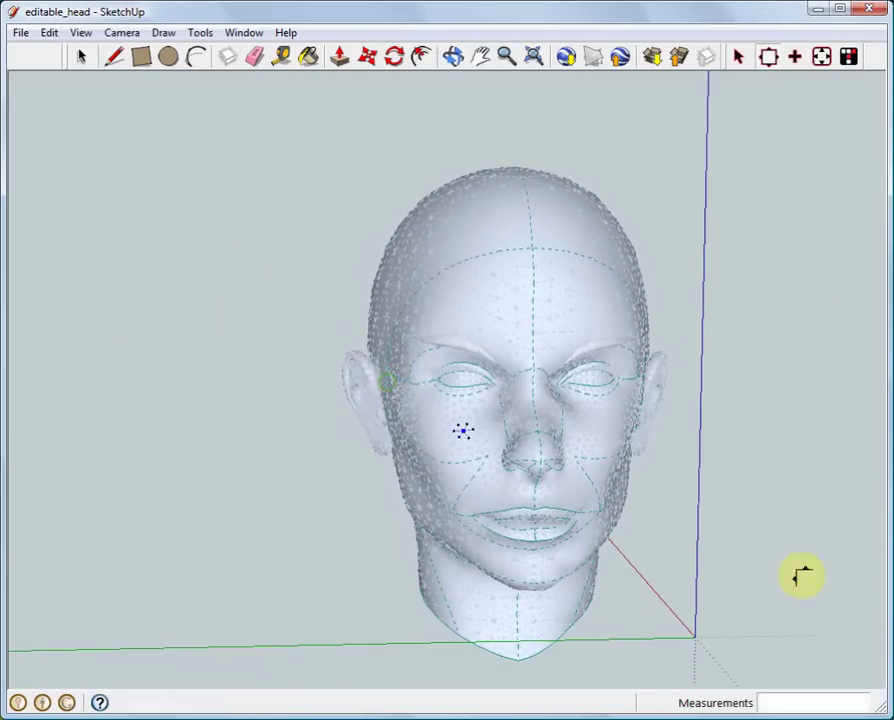